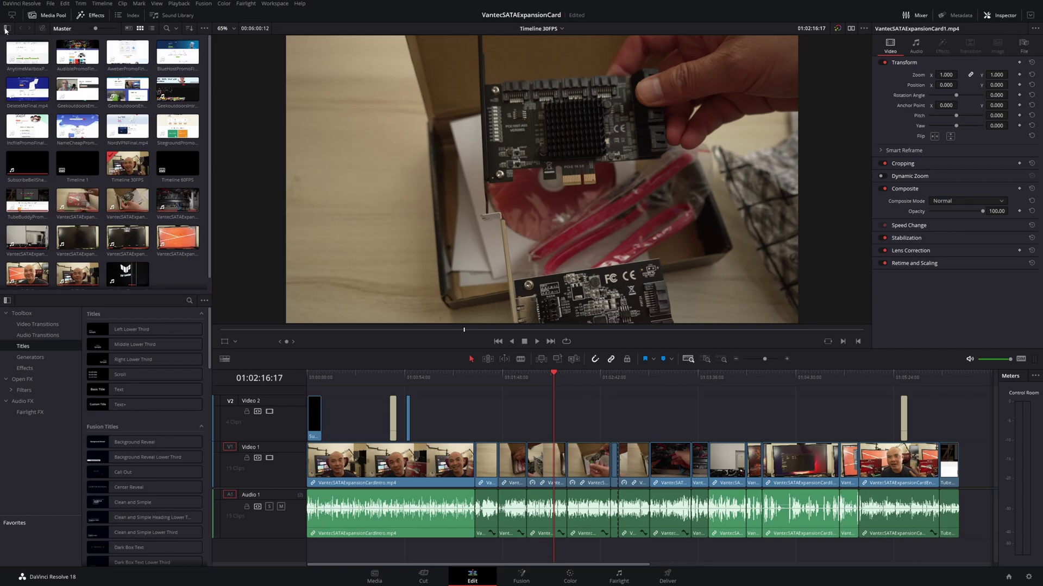
Reveal the Media Pool bin list with Master and Smart Bins, then open the View menu
left_click(6, 29)
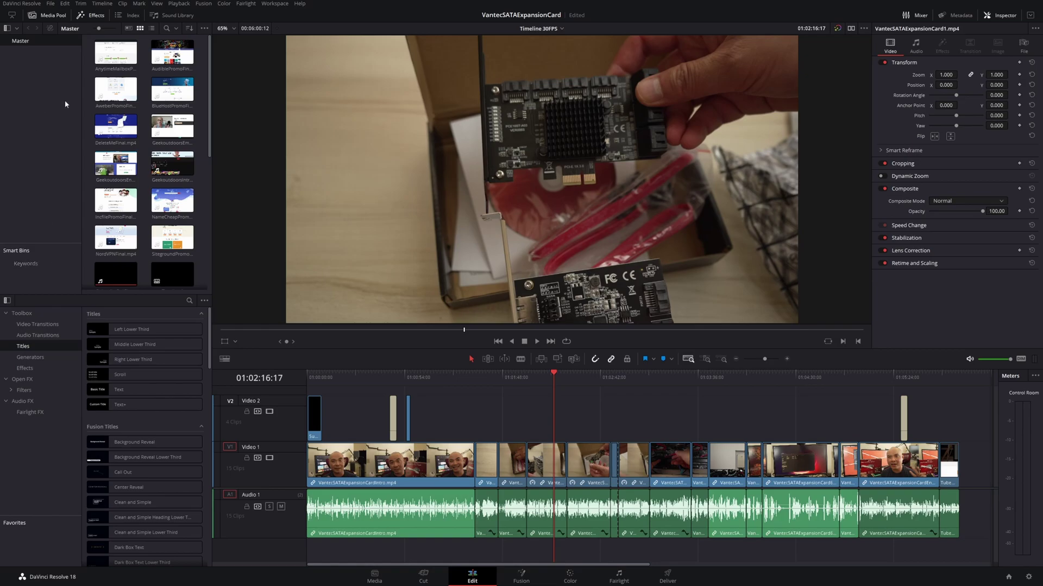
left_click(159, 4)
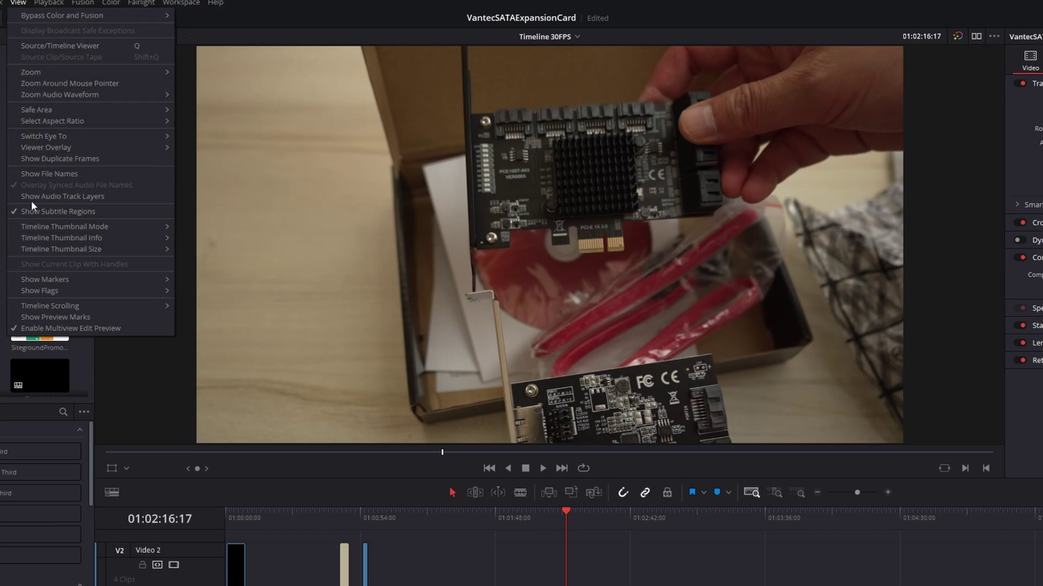
Dismiss the View menu and enable Show Power Bins from the Media Pool options menu
left_click(41, 168)
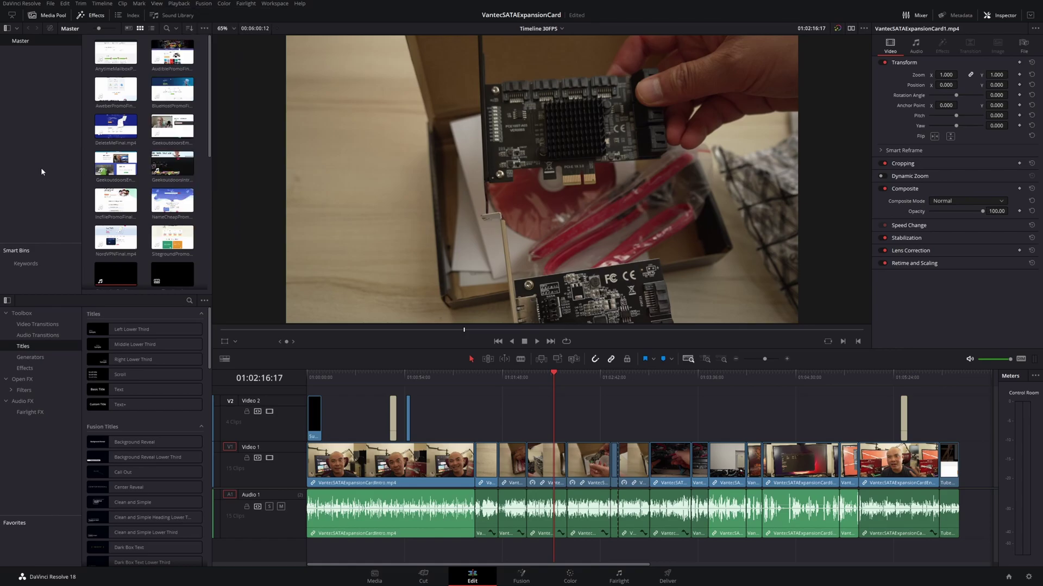
left_click(203, 26)
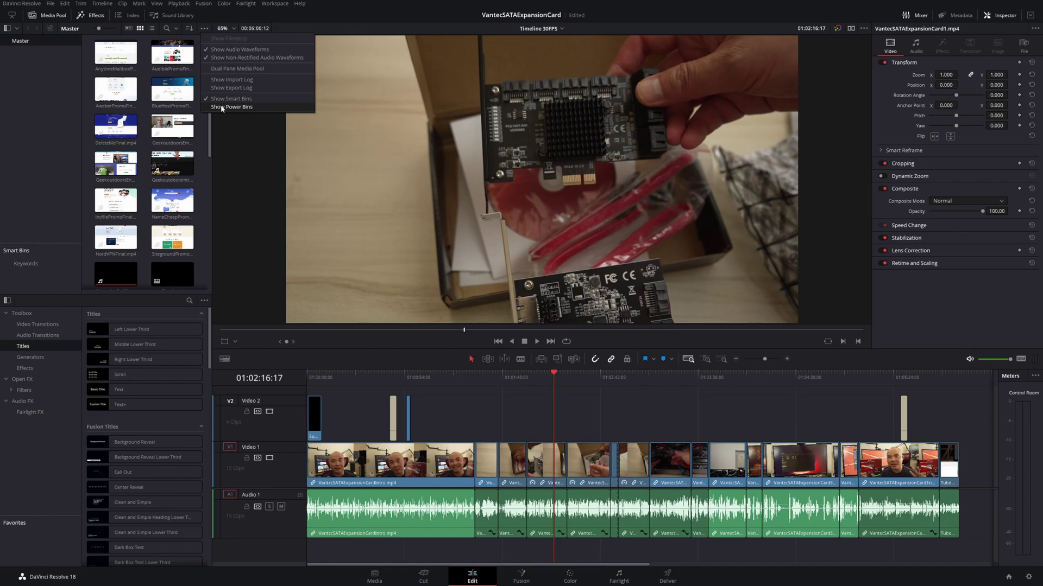
left_click(221, 107)
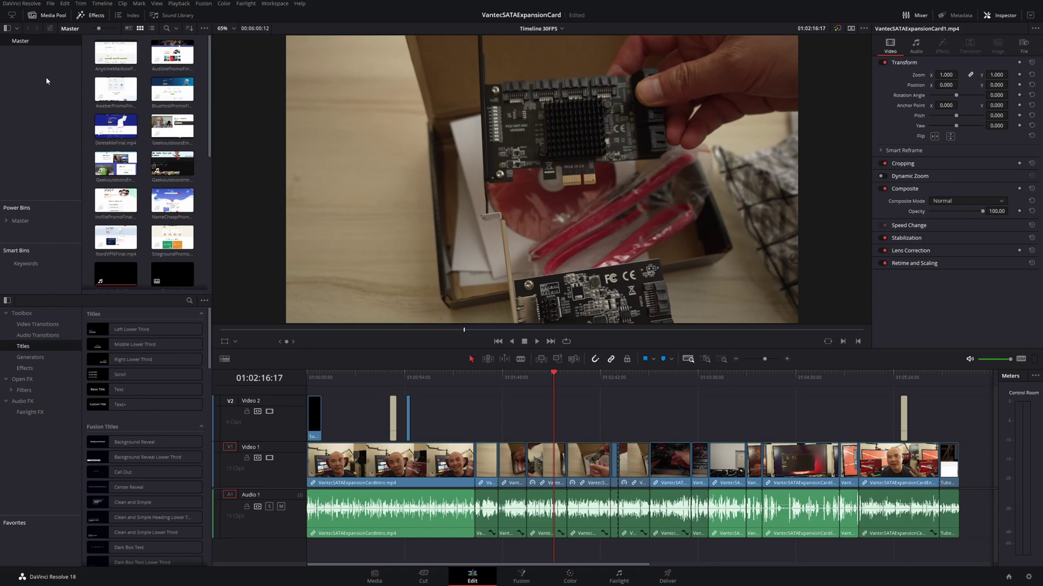
Reopen the Media Pool options menu to confirm Show Smart Bins and Show Power Bins are checked
left_click(205, 29)
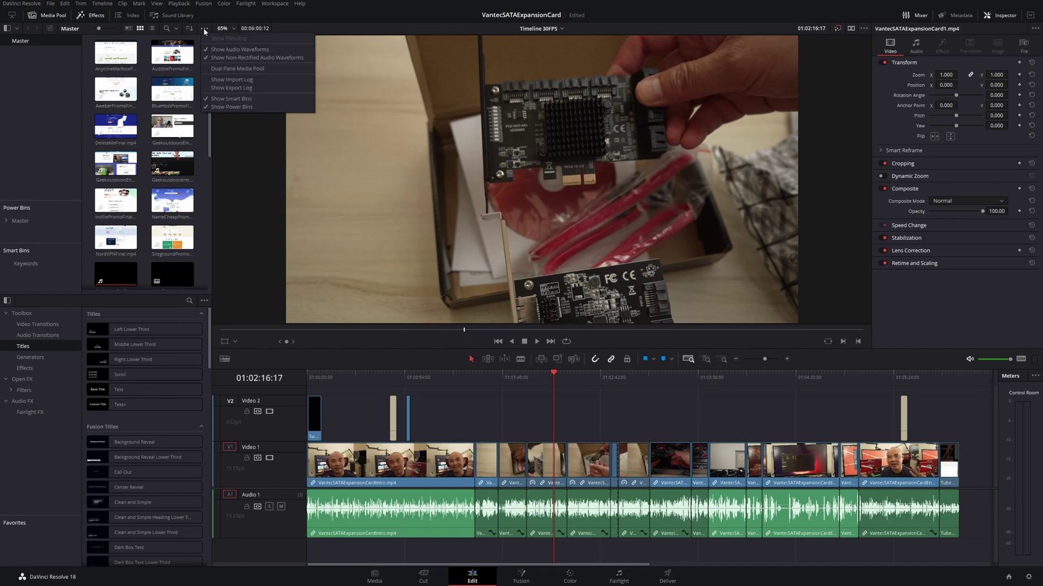